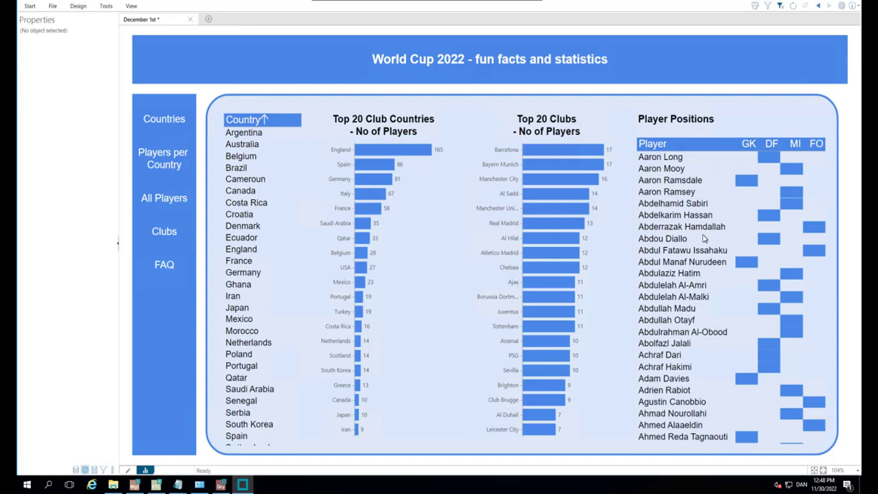
- In design mode, make Club a required criterion for the Player Positions crosstab, keeping the custom message "Select Club to see Players"
{"action": "left_click", "coordinate": [129, 471]}
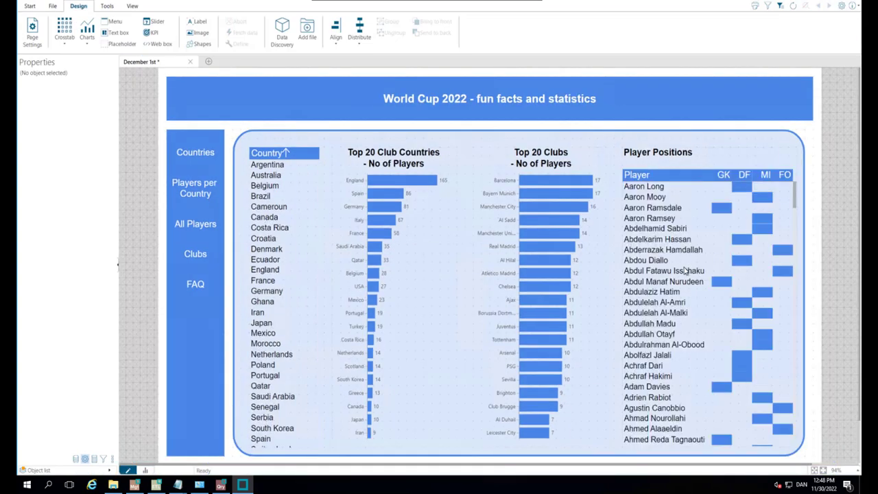
{"action": "left_click", "coordinate": [685, 271]}
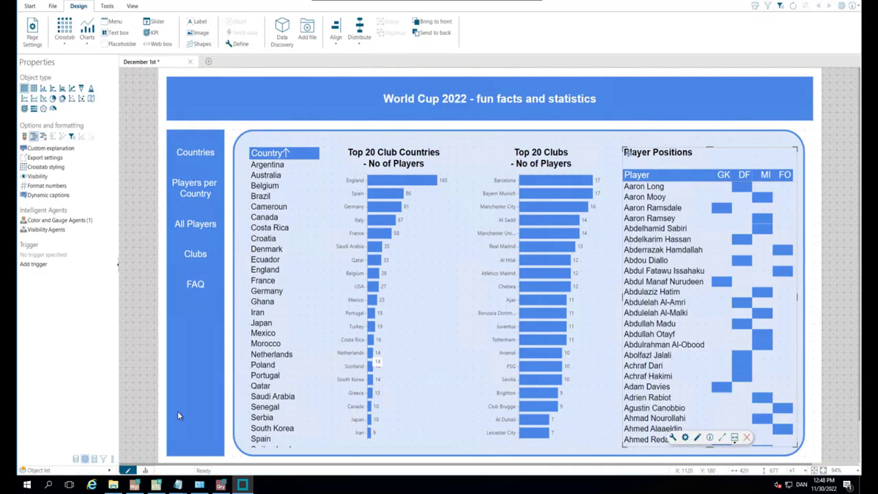
{"action": "left_click", "coordinate": [103, 459]}
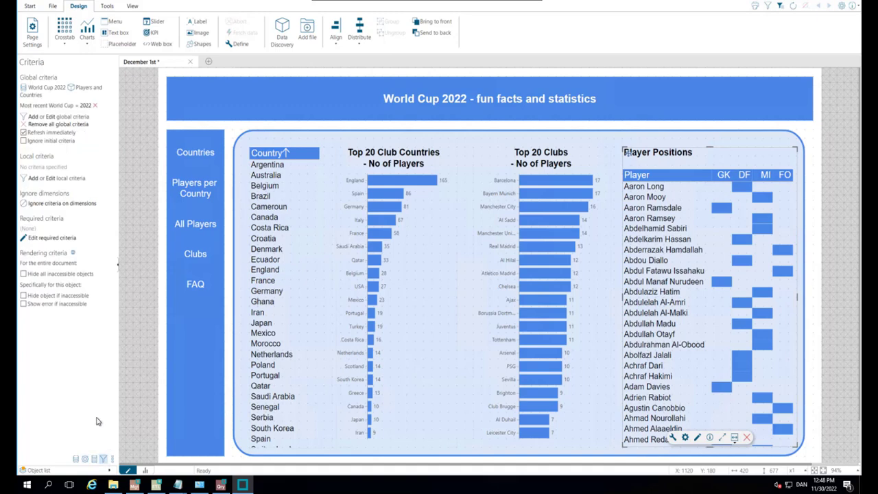
{"action": "left_click", "coordinate": [44, 240]}
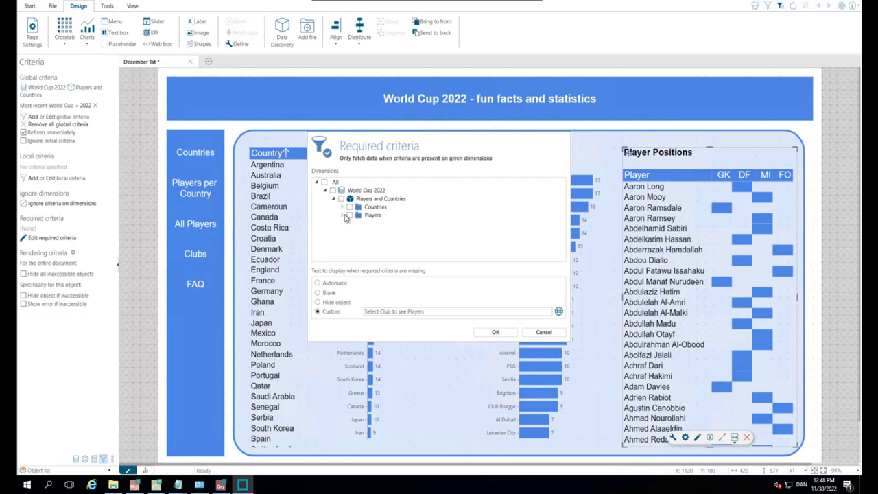
{"action": "left_click", "coordinate": [344, 216]}
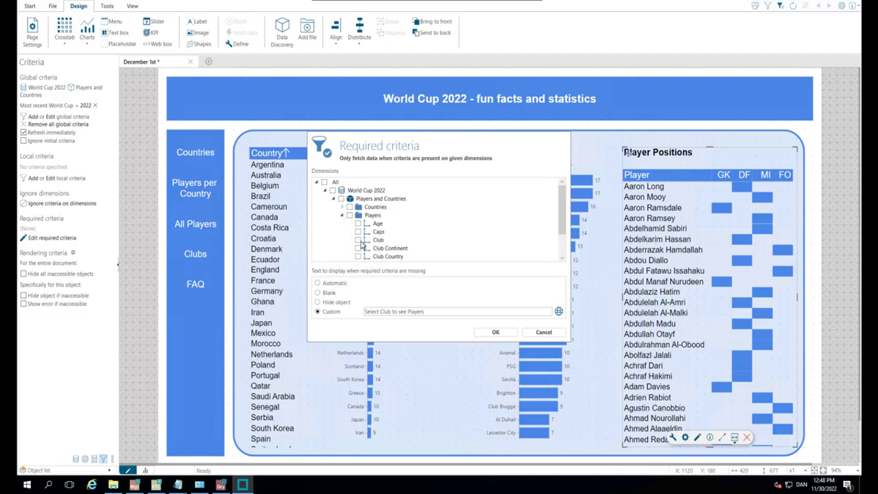
{"action": "left_click", "coordinate": [357, 240]}
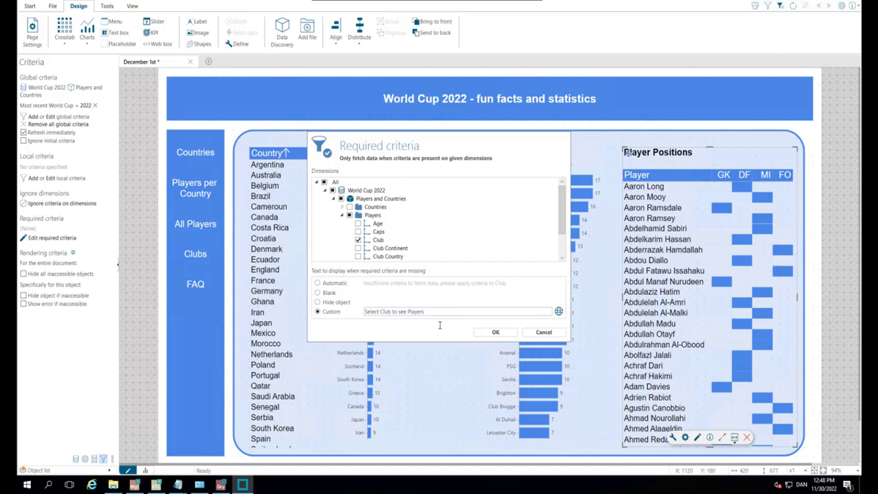
{"action": "left_click", "coordinate": [494, 332]}
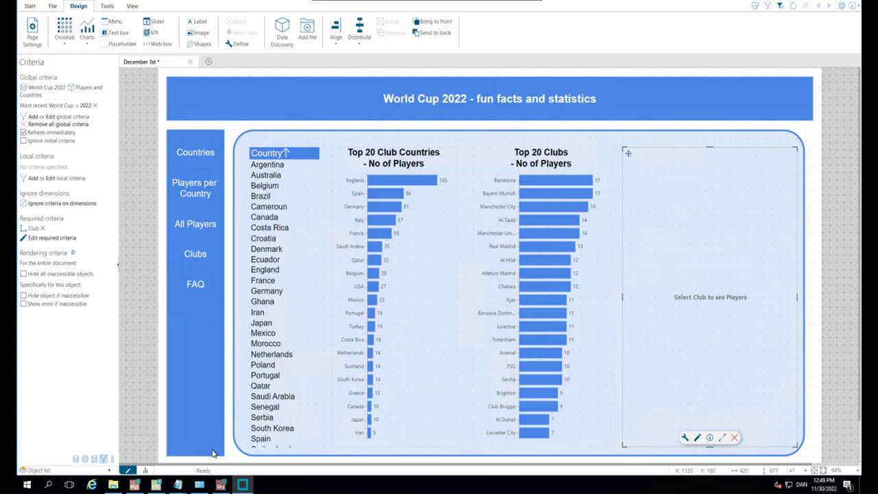
- In presentation mode, test the required criterion by selecting Real Madrid in the Top 20 Clubs chart, clearing it and selecting it again
{"action": "left_click", "coordinate": [144, 471]}
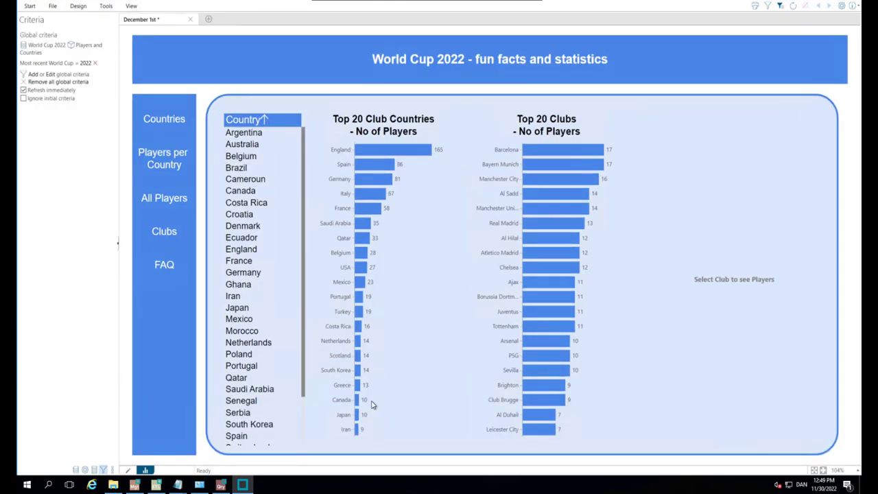
{"action": "left_click", "coordinate": [550, 221]}
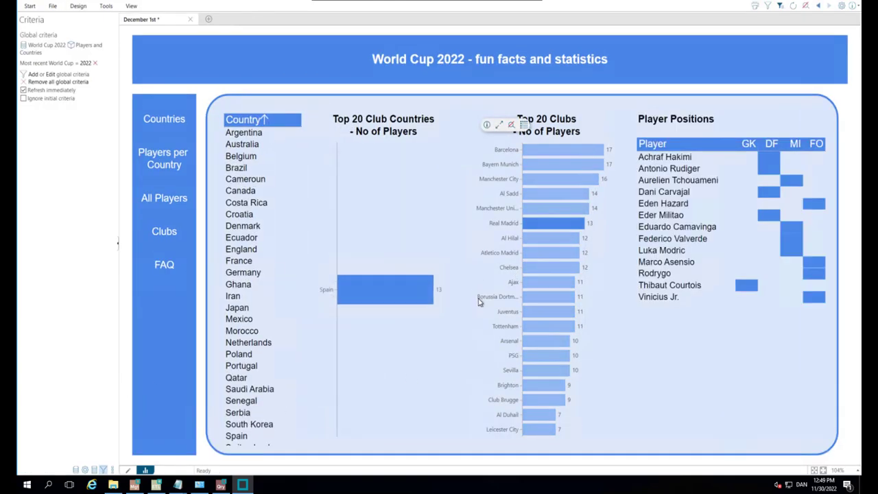
{"action": "left_click", "coordinate": [549, 224]}
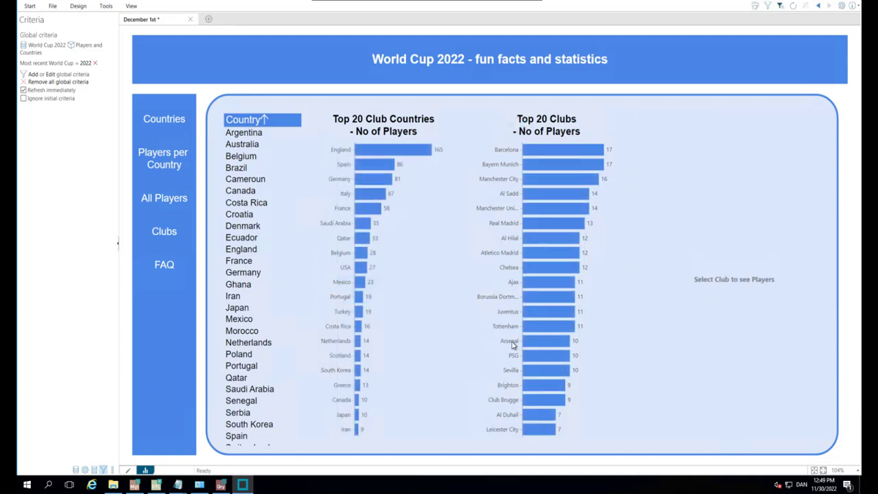
{"action": "left_click", "coordinate": [545, 229]}
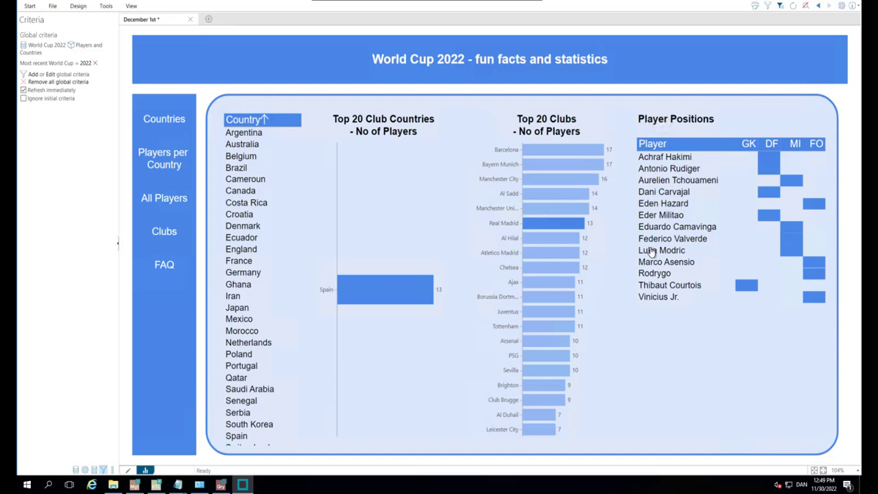
- Back in design mode, create a new crosstab showing the Players measure Age and fetch its data
{"action": "left_click", "coordinate": [128, 470]}
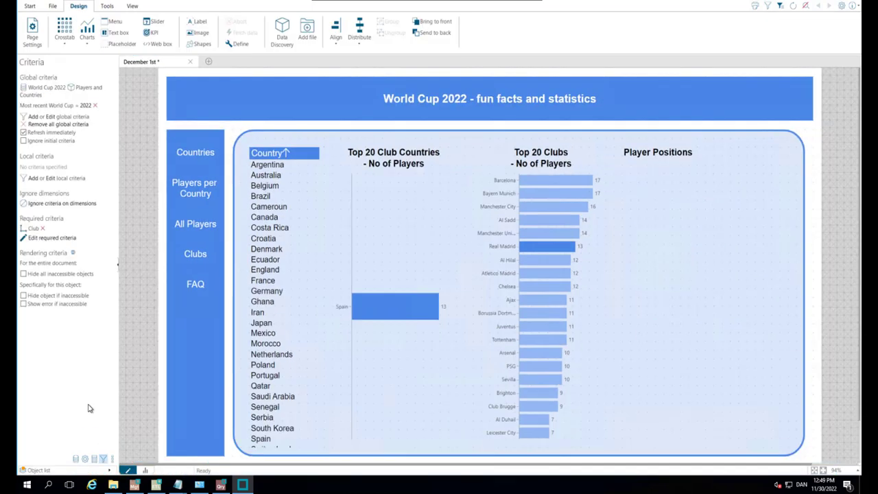
{"action": "left_click", "coordinate": [63, 28]}
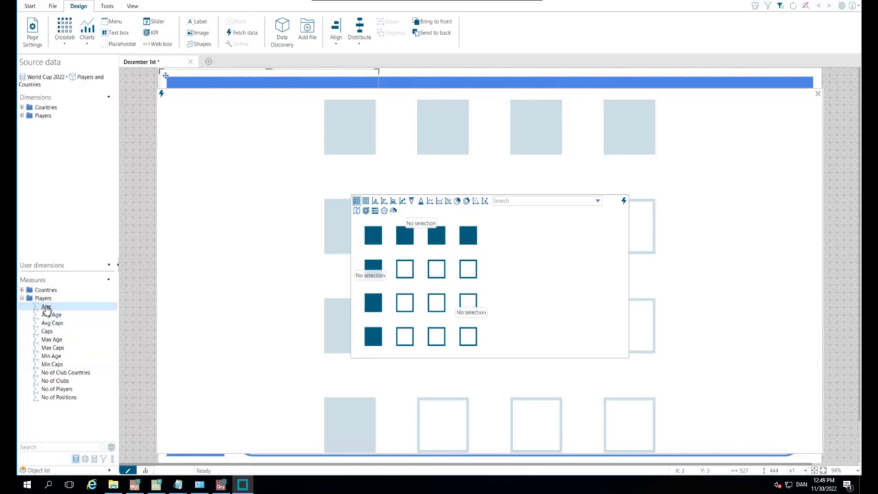
{"action": "left_click_drag", "start_coordinate": [45, 310], "coordinate": [471, 312]}
{"action": "left_click", "coordinate": [625, 201]}
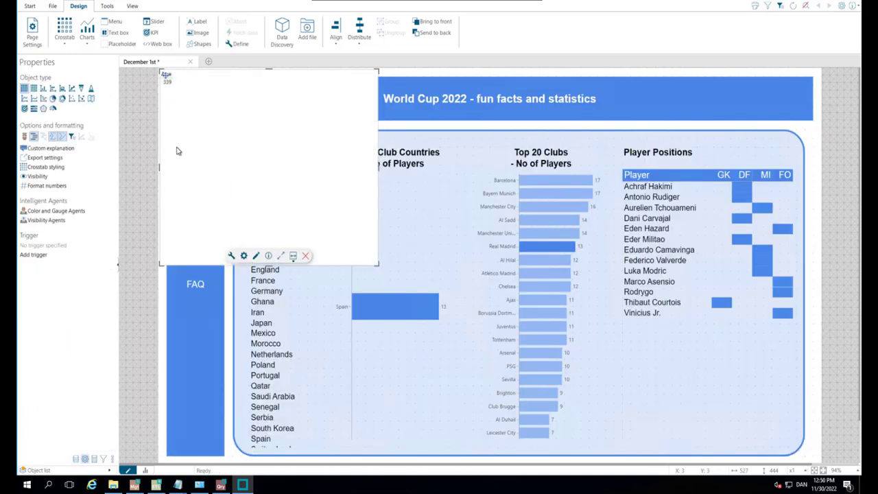
- Apply the stored theme "Theme for title only" to the new crosstab
{"action": "left_click", "coordinate": [47, 167]}
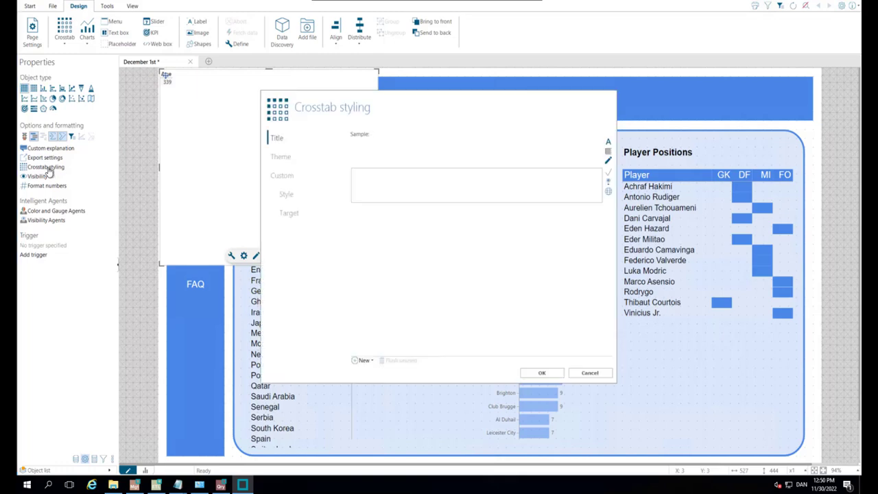
{"action": "left_click", "coordinate": [287, 158]}
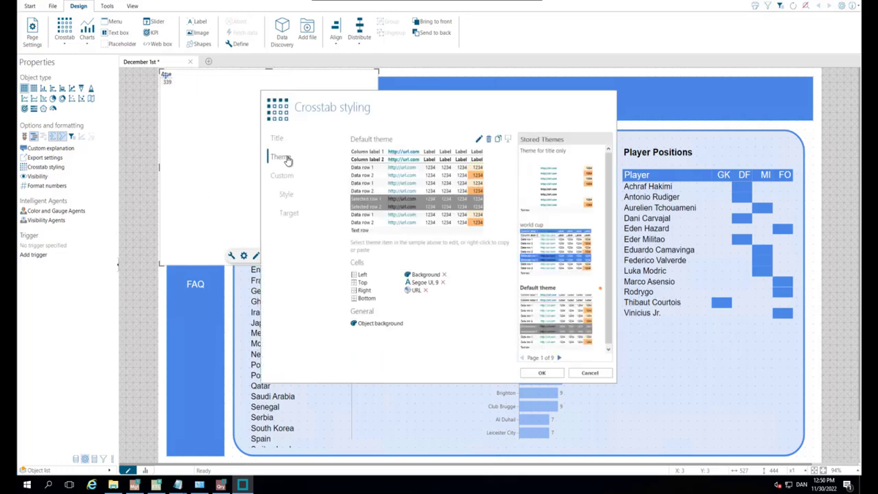
{"action": "left_click", "coordinate": [548, 193]}
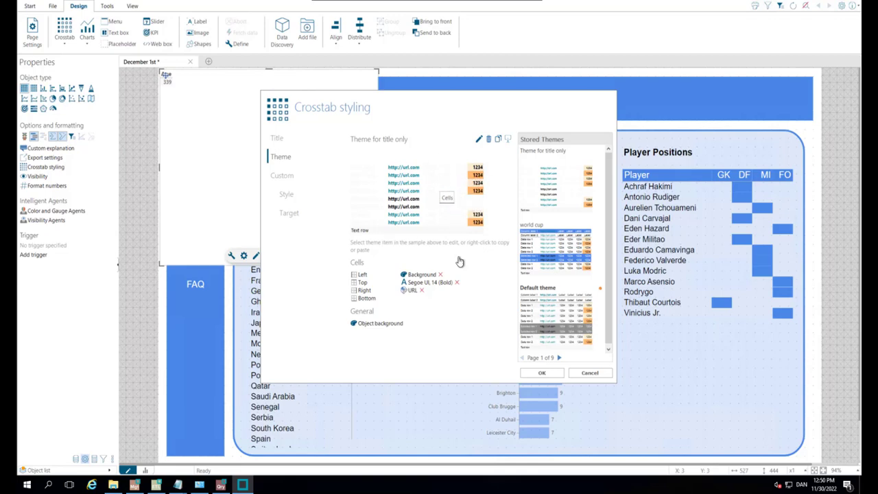
{"action": "left_click", "coordinate": [541, 374]}
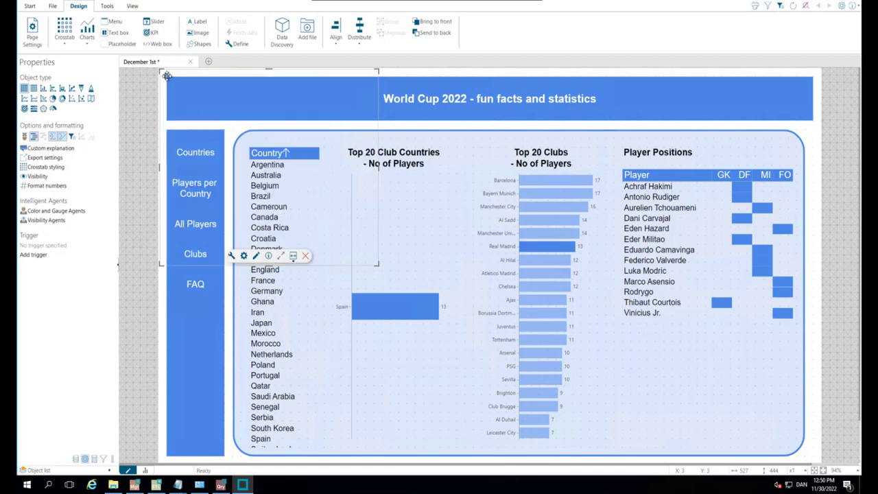
- Move the new crosstab onto the header banner and reduce its height to 94
{"action": "left_click_drag", "start_coordinate": [166, 75], "coordinate": [198, 88]}
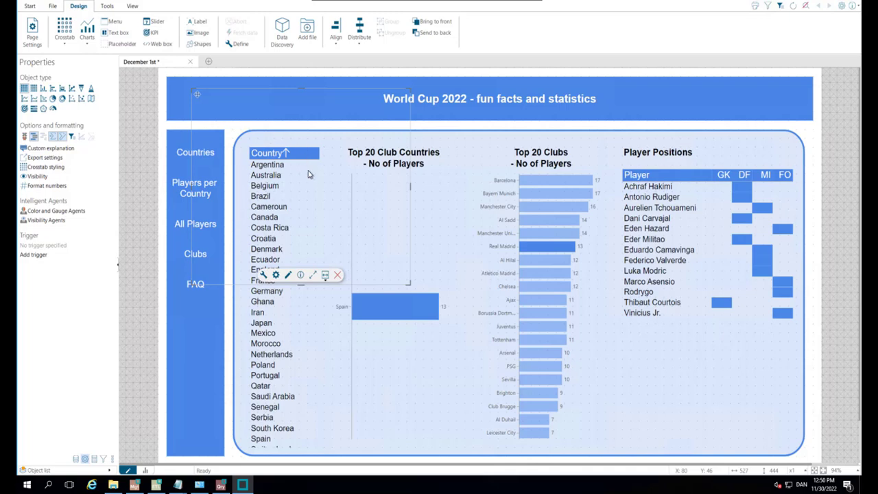
{"action": "left_click_drag", "start_coordinate": [301, 283], "coordinate": [298, 124]}
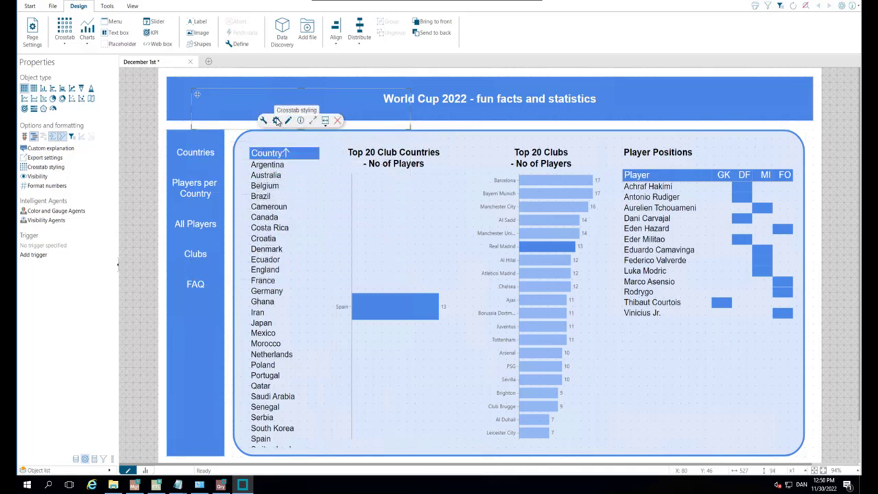
- Copy "GK=Goalkeeper, DF=Defender, MI=Midfielder, FO=Forward" from the Notepad note and paste it as the new crosstab's title
{"action": "left_click", "coordinate": [277, 121]}
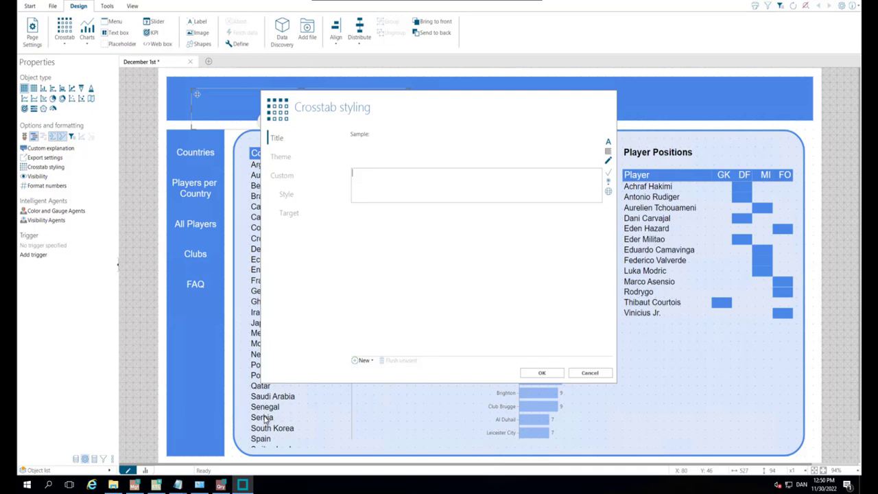
{"action": "mouse_move", "coordinate": [178, 485]}
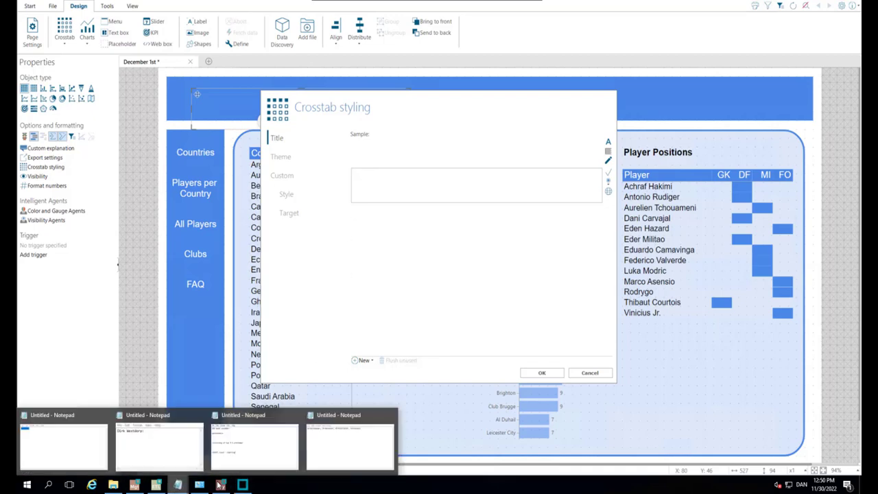
{"action": "left_click", "coordinate": [326, 443]}
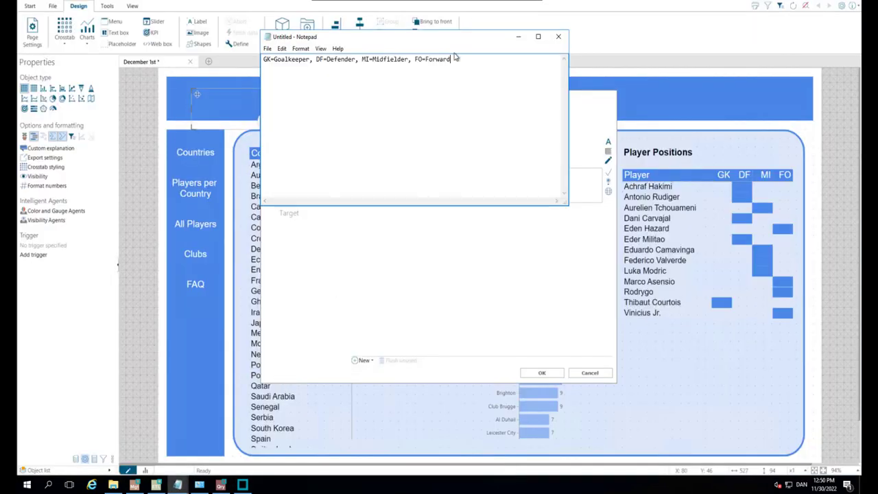
{"action": "left_click_drag", "start_coordinate": [453, 59], "coordinate": [237, 61]}
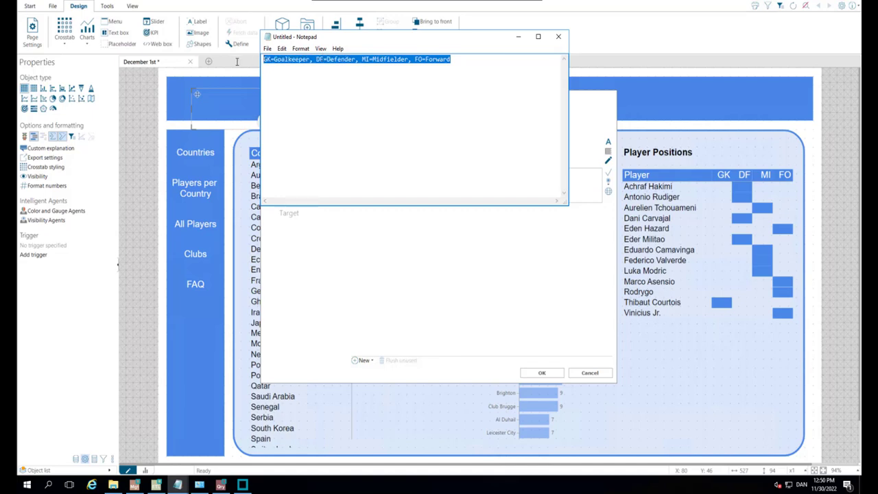
{"action": "right_click", "coordinate": [278, 60]}
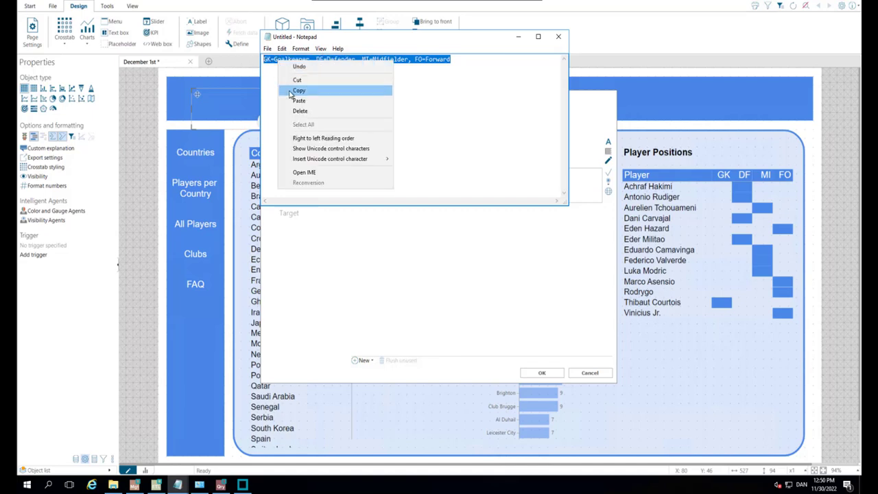
{"action": "left_click", "coordinate": [292, 92]}
{"action": "key", "text": "alt+Tab"}
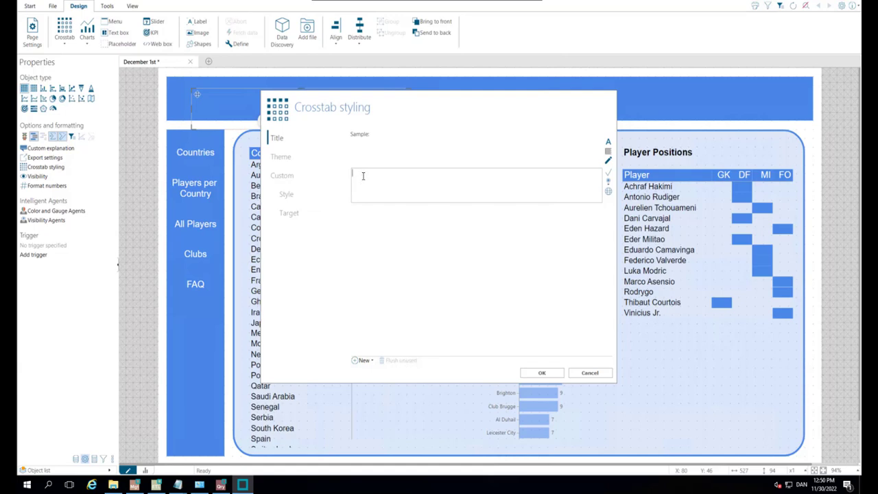
{"action": "key", "text": "ctrl+v"}
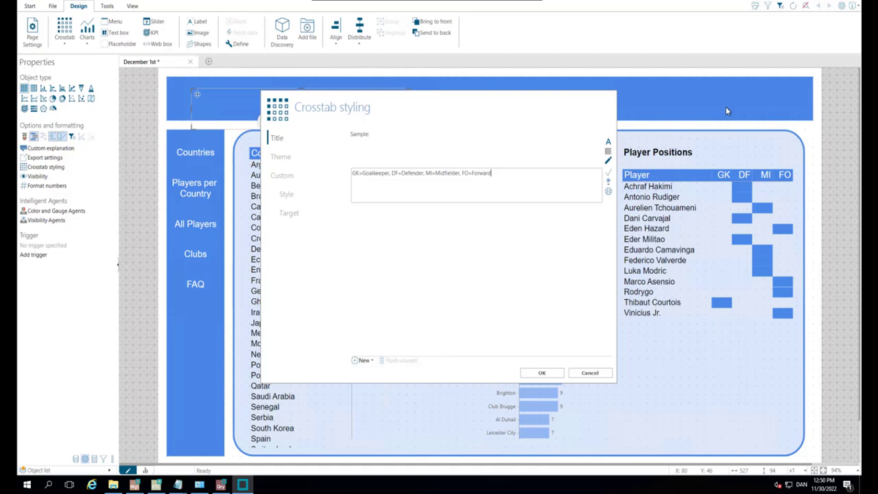
- Set the crosstab title's font to white Arial, size 12, and apply the styling
{"action": "left_click", "coordinate": [609, 143]}
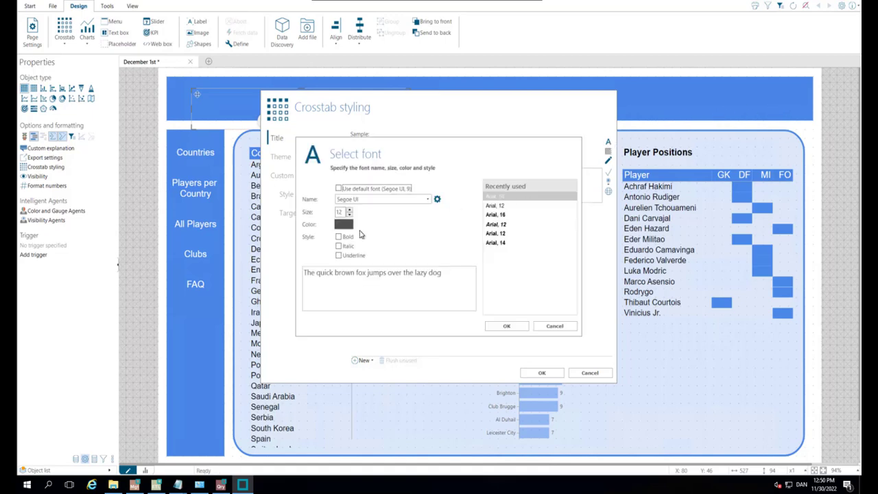
{"action": "left_click", "coordinate": [489, 197]}
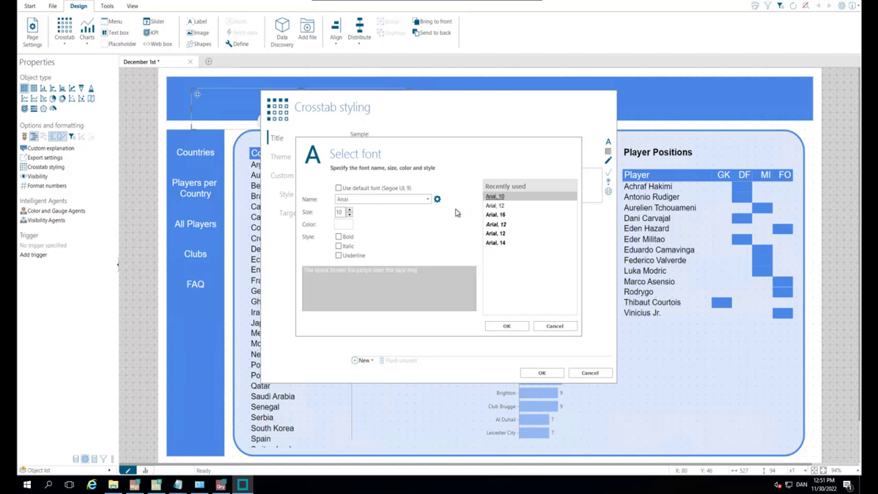
{"action": "left_click", "coordinate": [349, 211]}
{"action": "left_click", "coordinate": [350, 211]}
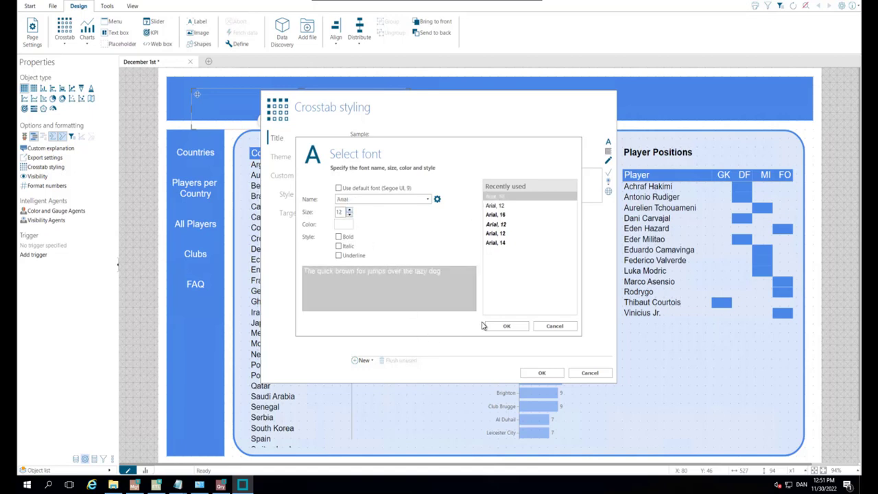
{"action": "left_click", "coordinate": [503, 326]}
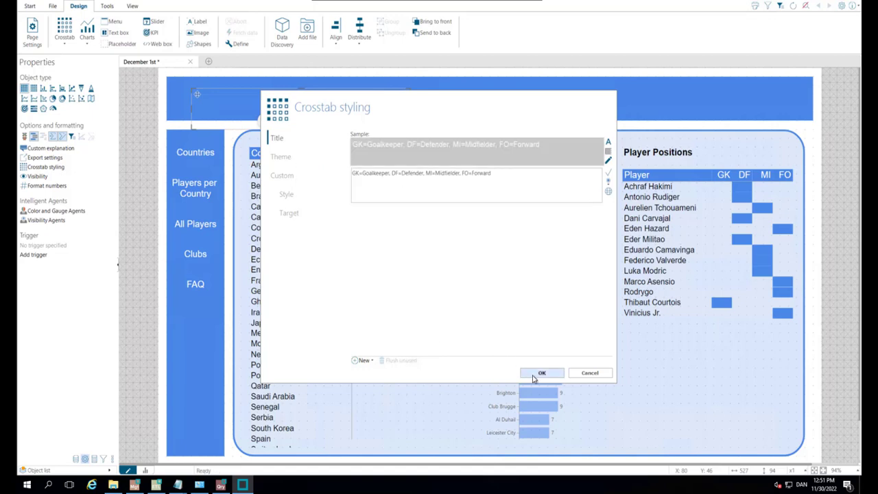
{"action": "left_click", "coordinate": [539, 374]}
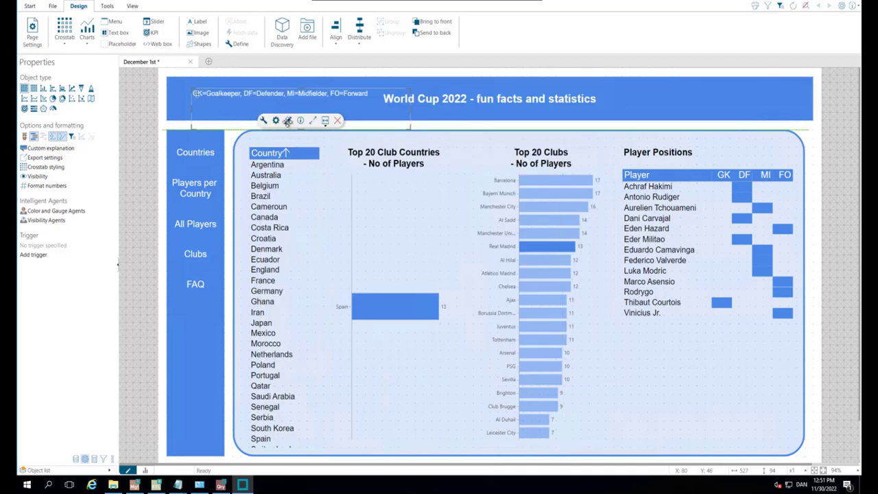
- Move the legend crosstab onto the banner's right end above Player Positions and make Club its required criterion, displaying Blank when criteria are missing
{"action": "left_click_drag", "start_coordinate": [197, 95], "coordinate": [623, 116]}
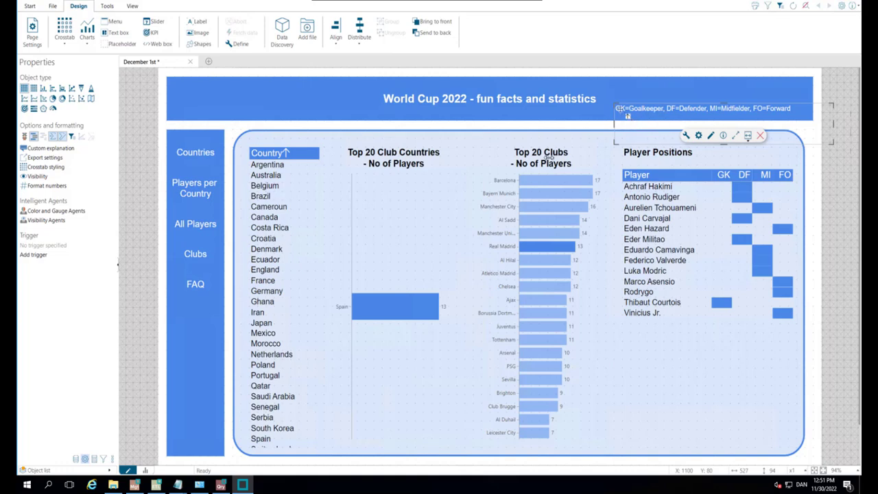
{"action": "left_click", "coordinate": [104, 459]}
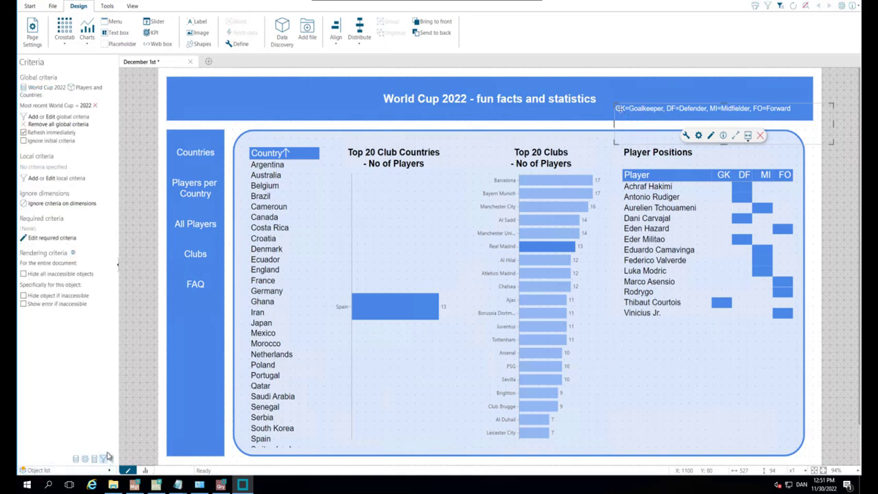
{"action": "left_click", "coordinate": [49, 238]}
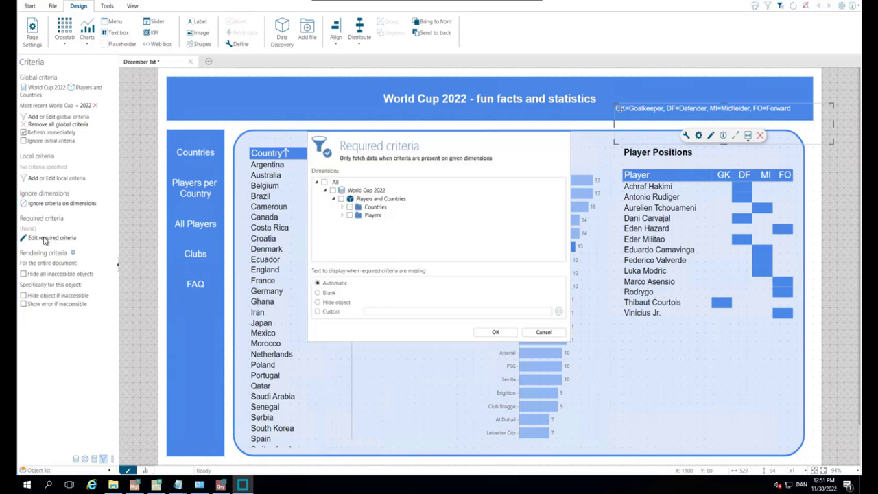
{"action": "left_click", "coordinate": [343, 216]}
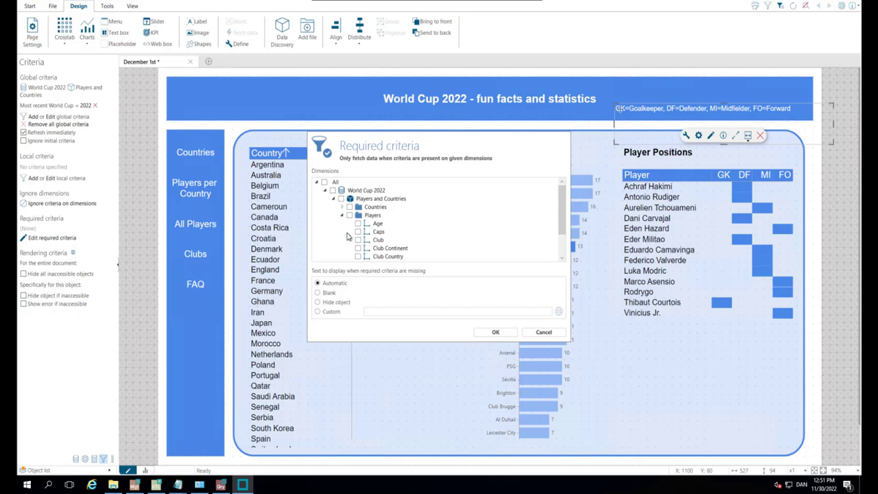
{"action": "left_click", "coordinate": [357, 240]}
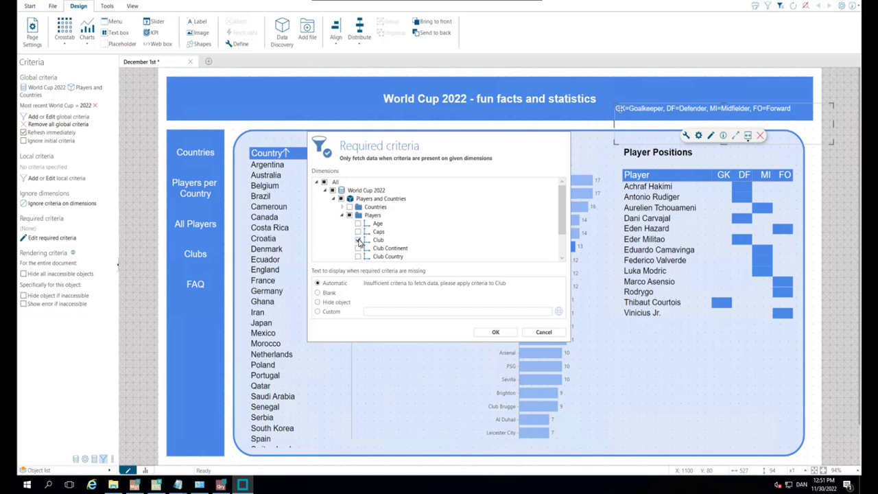
{"action": "left_click", "coordinate": [317, 293]}
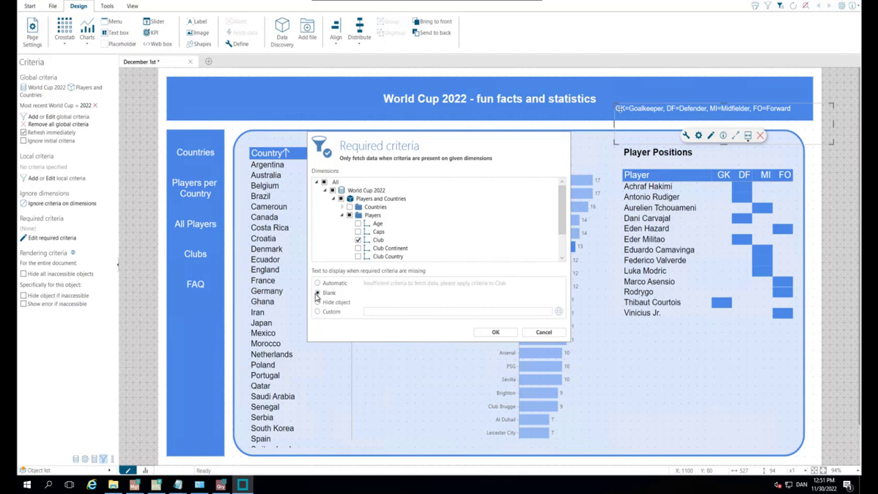
{"action": "left_click", "coordinate": [493, 333]}
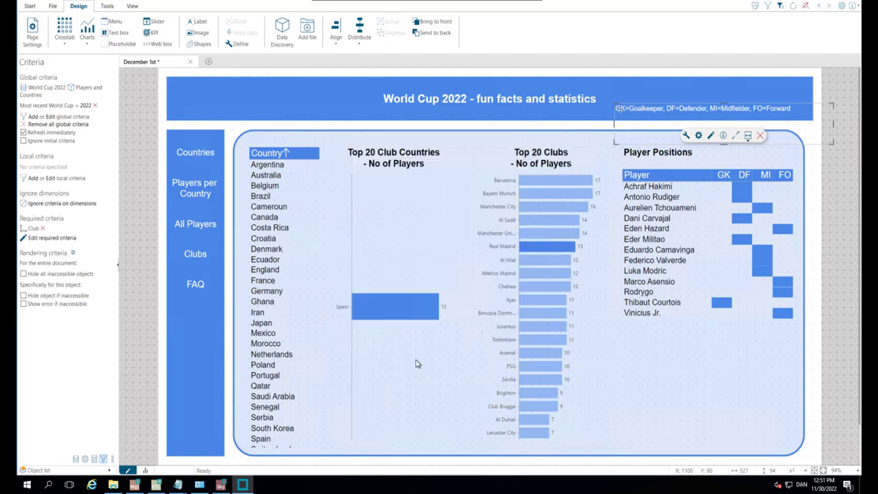
- Test the dashboard in presentation mode by clearing the Real Madrid selection and selecting Manchester City in the Top 20 Clubs chart
{"action": "left_click", "coordinate": [145, 471]}
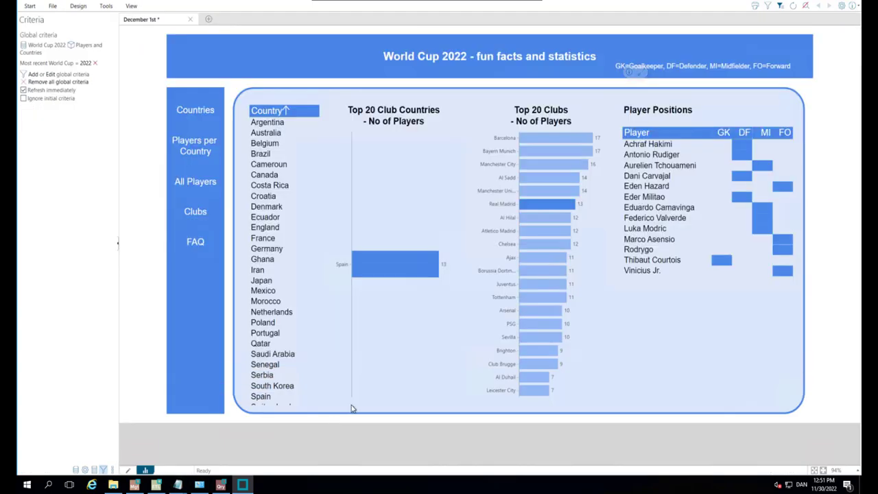
{"action": "left_click", "coordinate": [447, 357]}
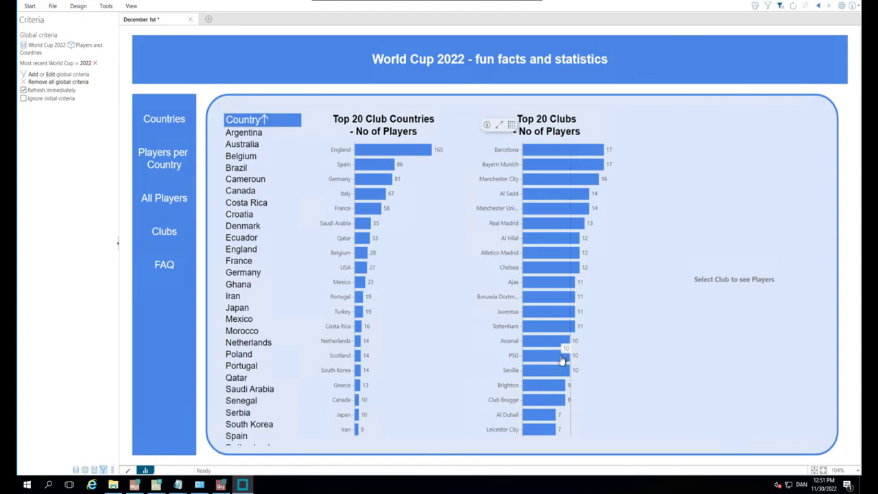
{"action": "left_click", "coordinate": [540, 179]}
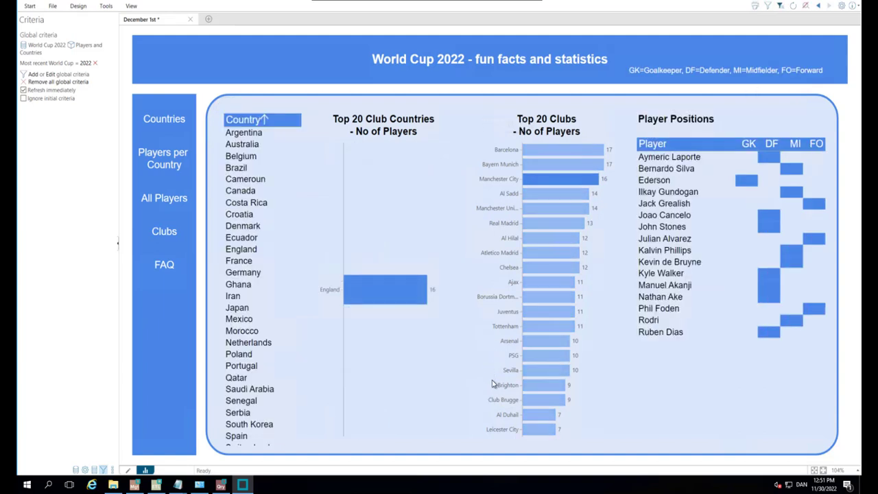